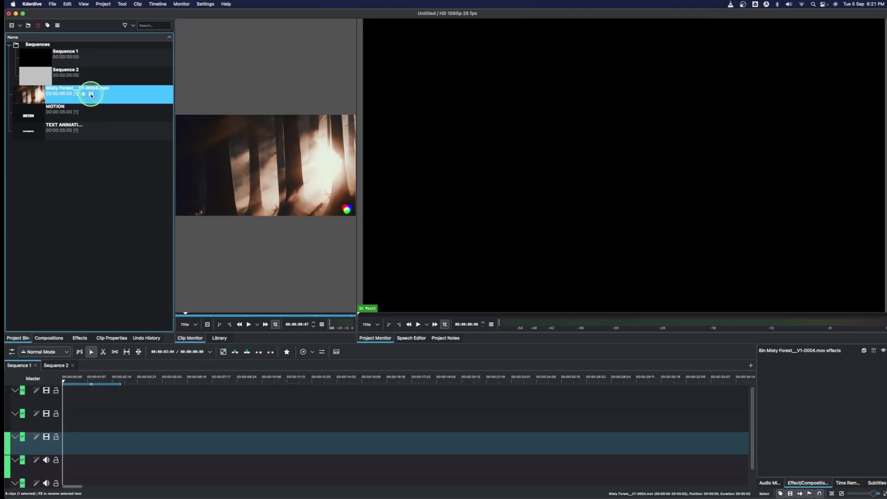
# Place the forest clip at the timeline start on V1 and preview both title clips
pyautogui.moveTo(90, 95); pyautogui.dragTo(96, 443)
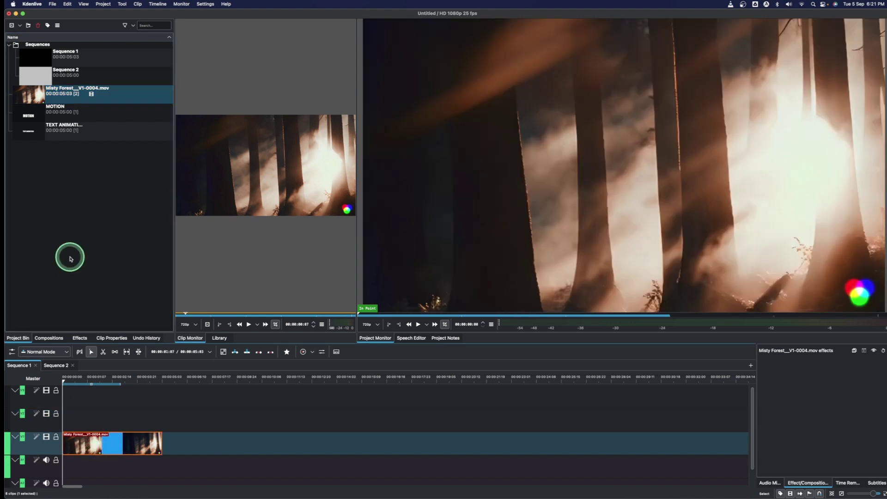
pyautogui.click(39, 117)
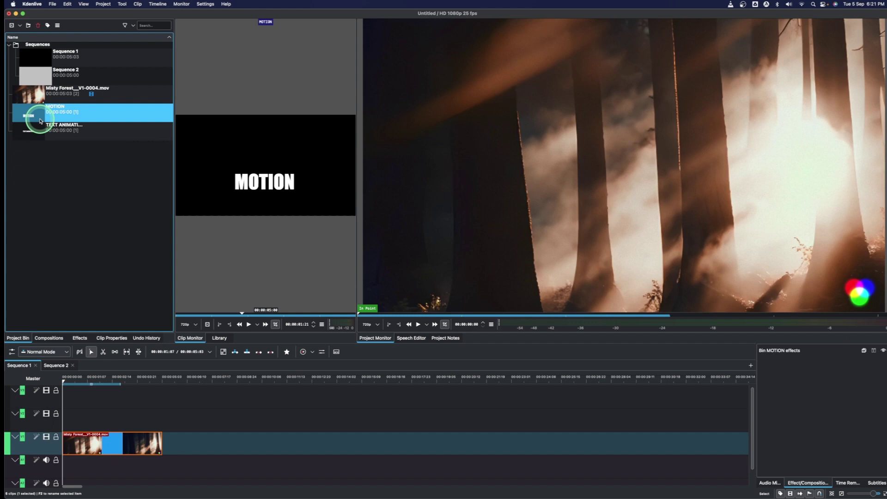
pyautogui.click(39, 125)
pyautogui.click(45, 114)
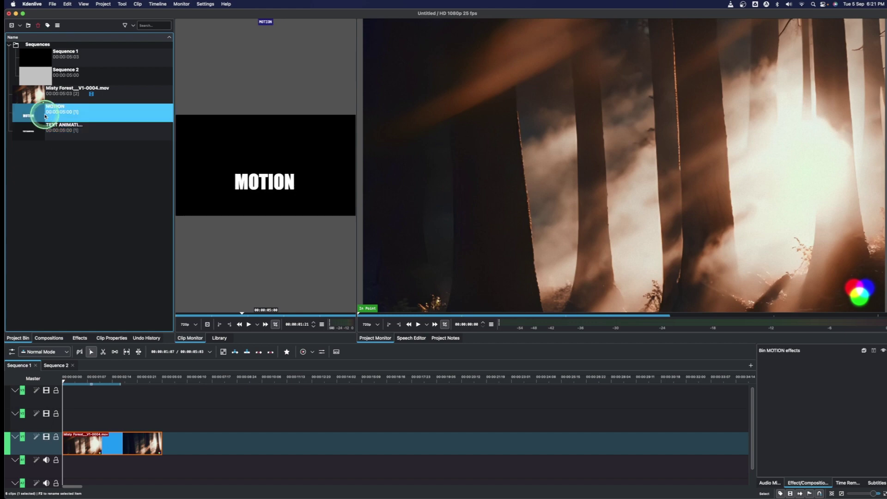
# Stack the MOTION title above the forest and TEXT ANIMATION on the top track
pyautogui.moveTo(40, 114); pyautogui.dragTo(93, 425)
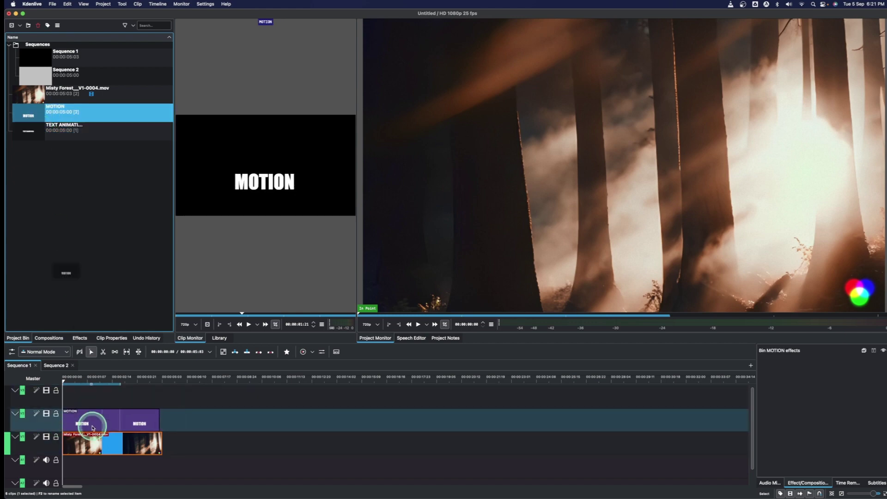
pyautogui.click(59, 129)
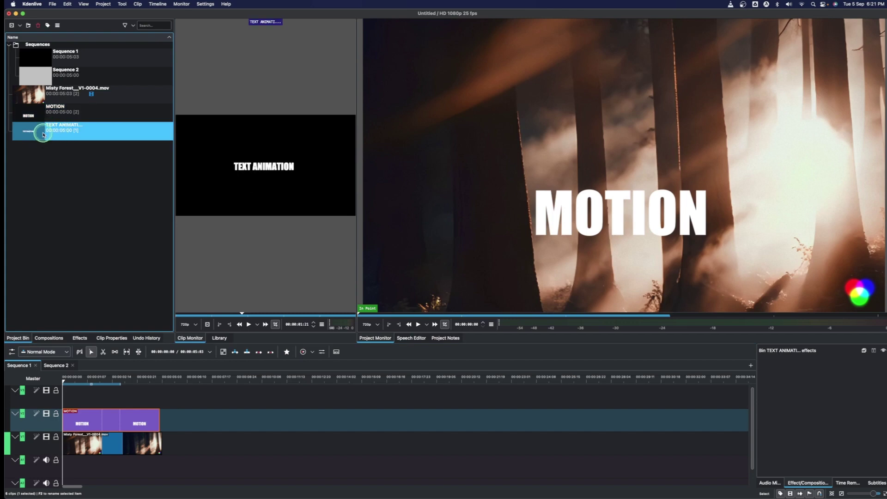
pyautogui.moveTo(43, 133); pyautogui.dragTo(94, 396)
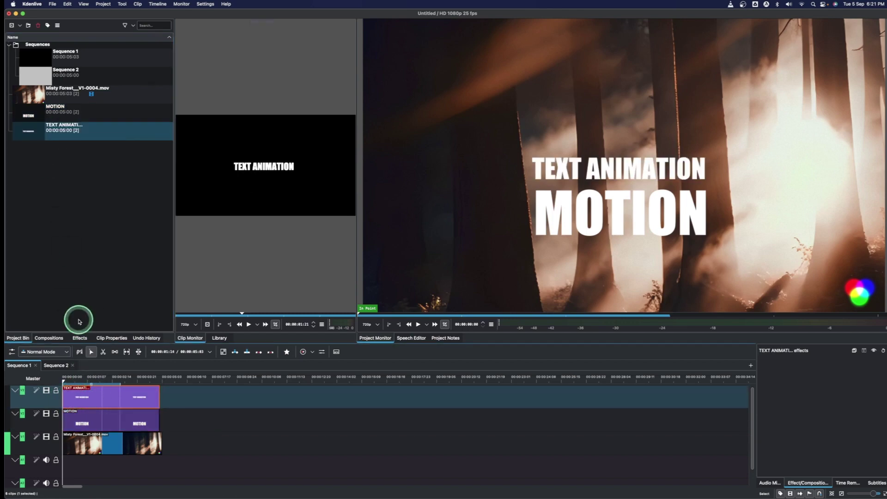
# Compare the Push Down, Push Left, Push Up and Push Right compositions, settling on Push Down
pyautogui.click(49, 337)
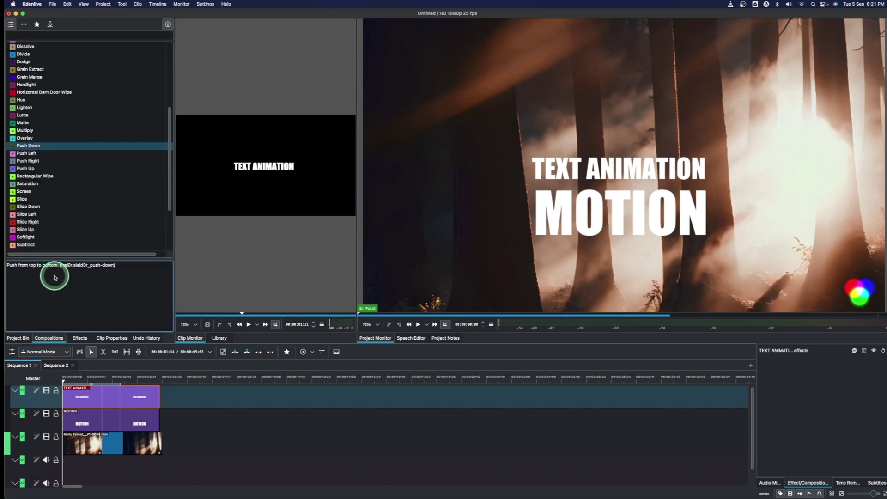
pyautogui.click(28, 147)
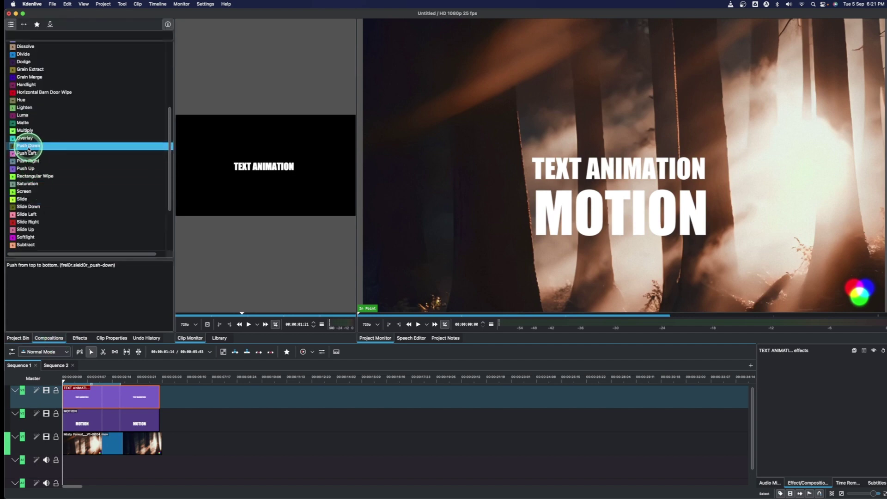
pyautogui.click(28, 153)
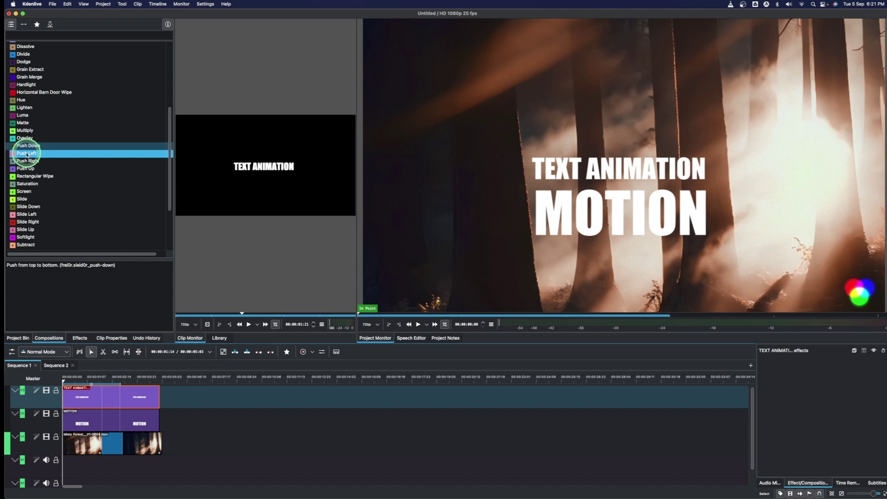
pyautogui.click(30, 169)
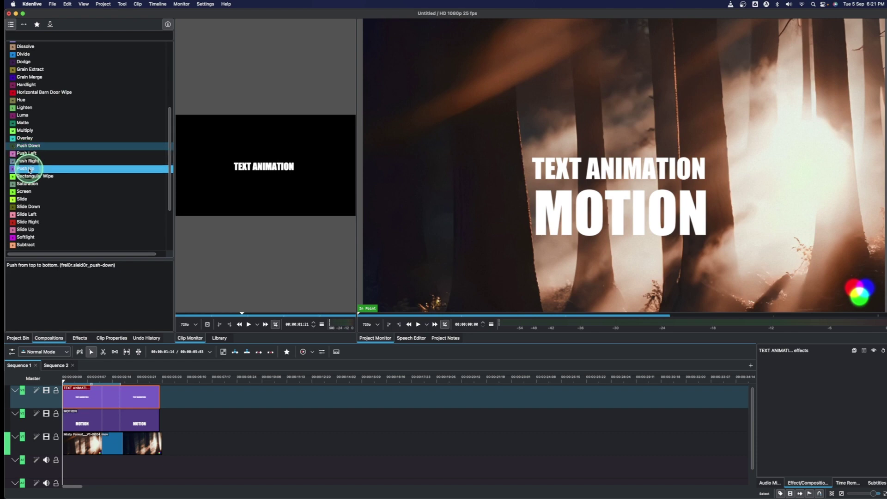
pyautogui.click(30, 161)
pyautogui.click(40, 169)
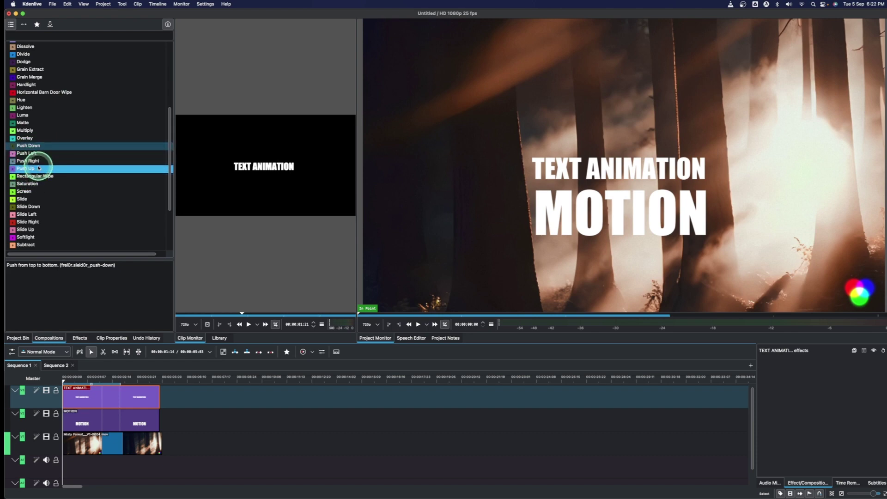
pyautogui.click(36, 154)
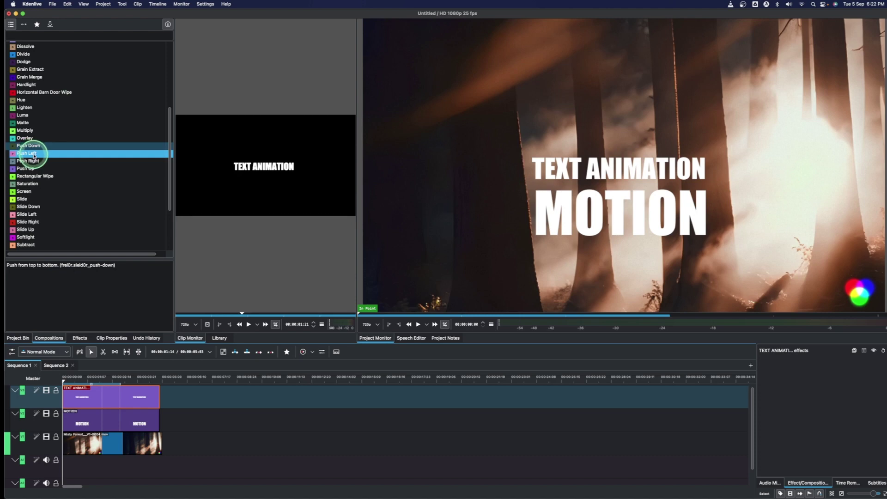
pyautogui.click(30, 146)
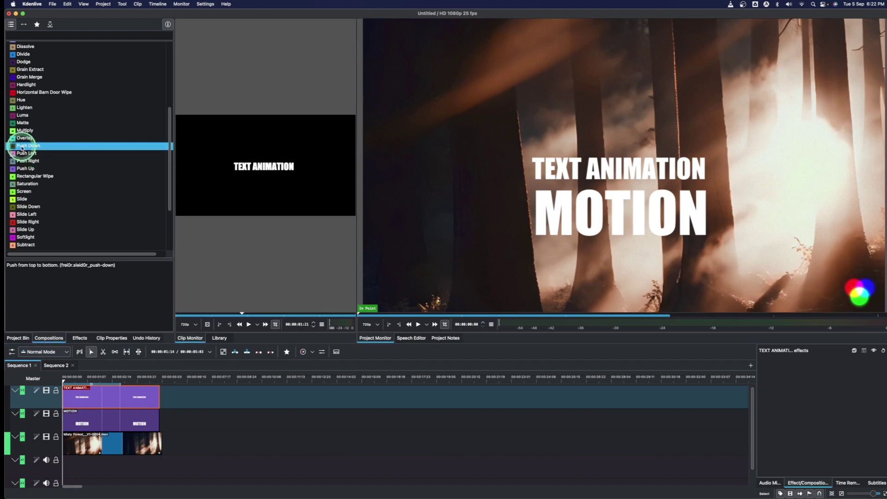
# Apply Push Down to the TEXT ANIMATION clip and preview it sliding down over the forest
pyautogui.moveTo(29, 147); pyautogui.dragTo(78, 405)
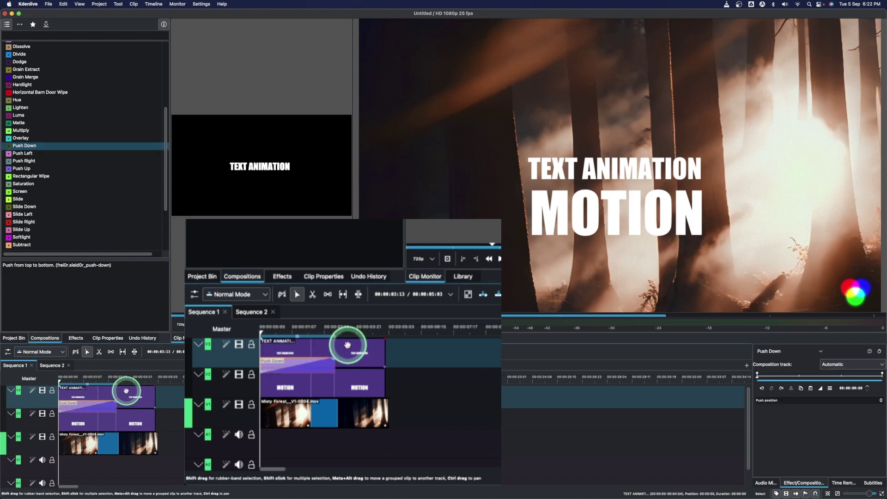
pyautogui.click(353, 352)
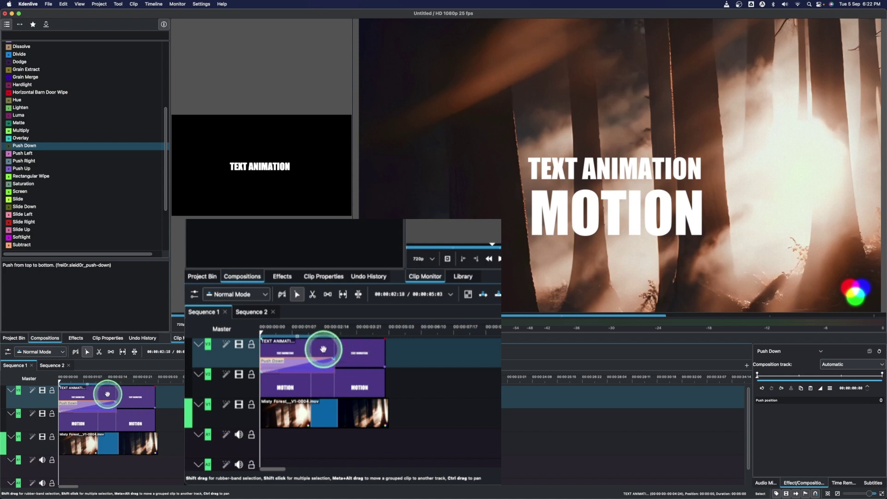
pyautogui.click(58, 380)
pyautogui.press('space')
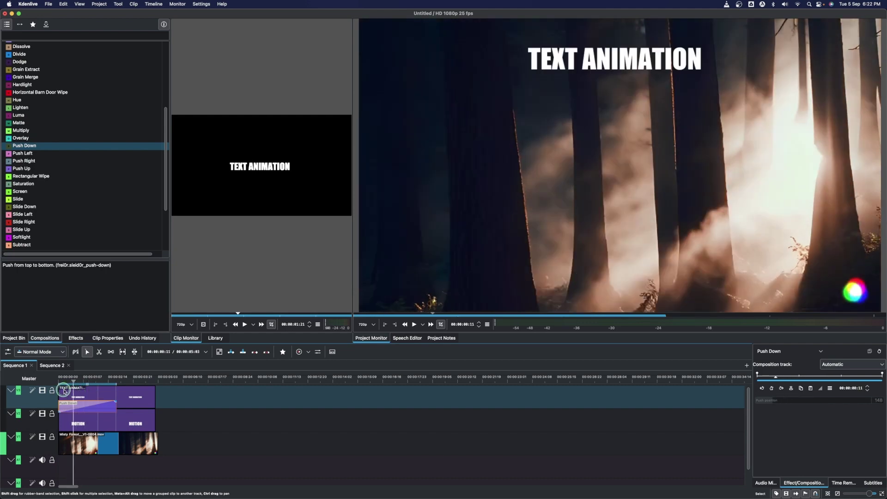
pyautogui.moveTo(64, 380); pyautogui.dragTo(101, 379)
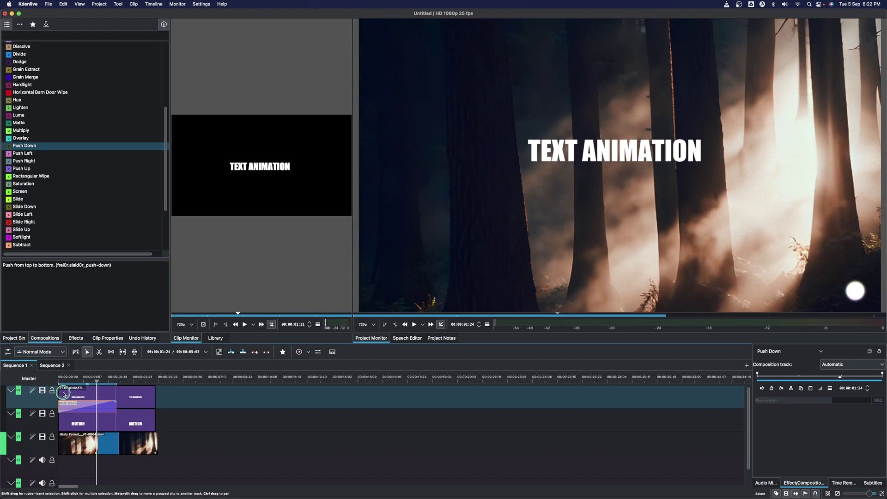
pyautogui.moveTo(102, 380); pyautogui.dragTo(58, 380)
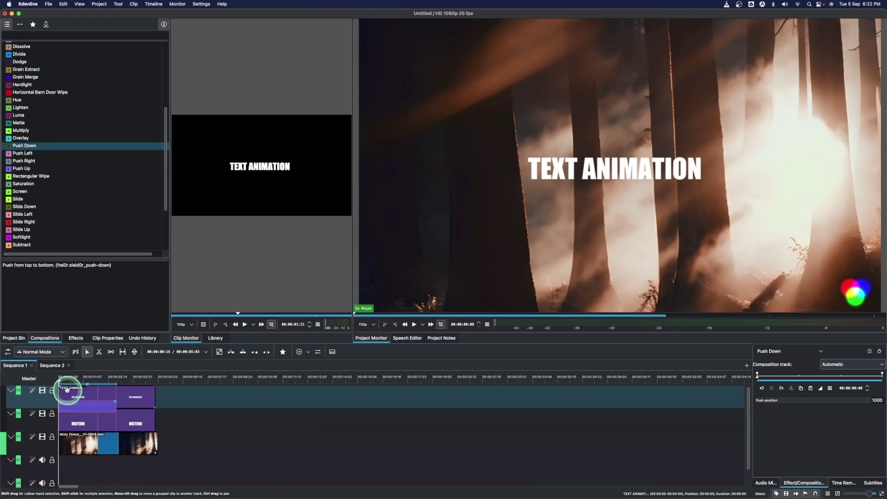
# Scrub the timeline from the start to preview the current push animation
pyautogui.click(60, 380)
pyautogui.moveTo(60, 381); pyautogui.dragTo(109, 386)
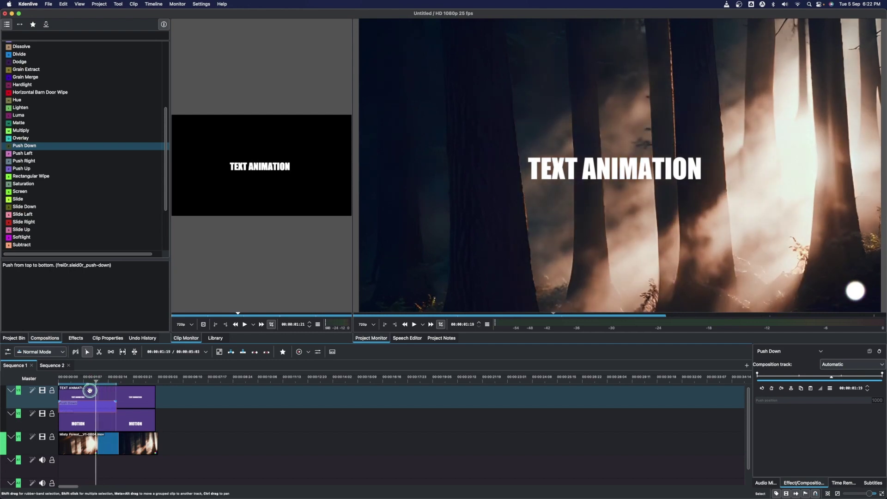
pyautogui.moveTo(109, 385)
pyautogui.mouseDown()
pyautogui.moveTo(60, 386)
pyautogui.moveTo(78, 386)
pyautogui.mouseUp()
# Change the Push Down composition's push position keyframe from 1000 to 0
pyautogui.click(81, 398)
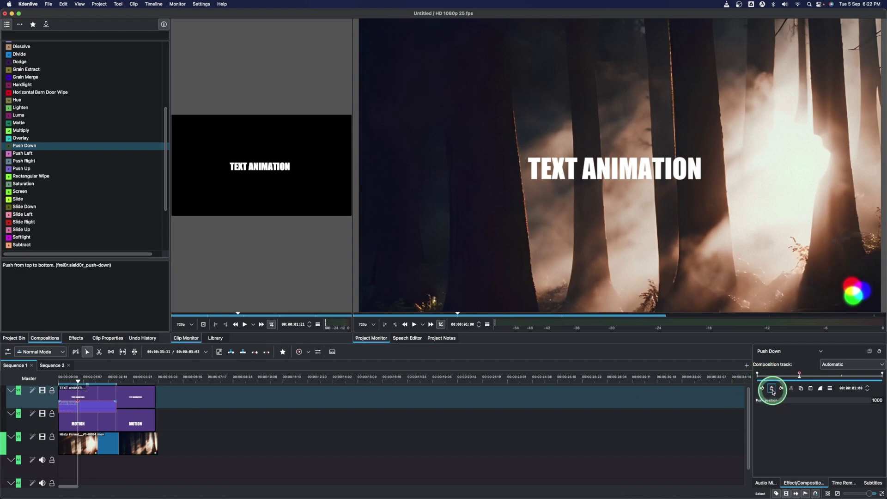
pyautogui.moveTo(79, 386); pyautogui.dragTo(95, 386)
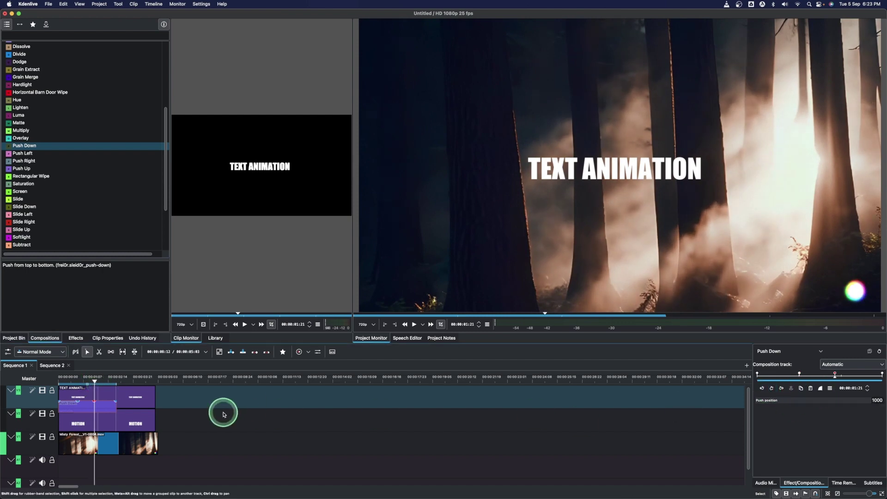
pyautogui.click(95, 402)
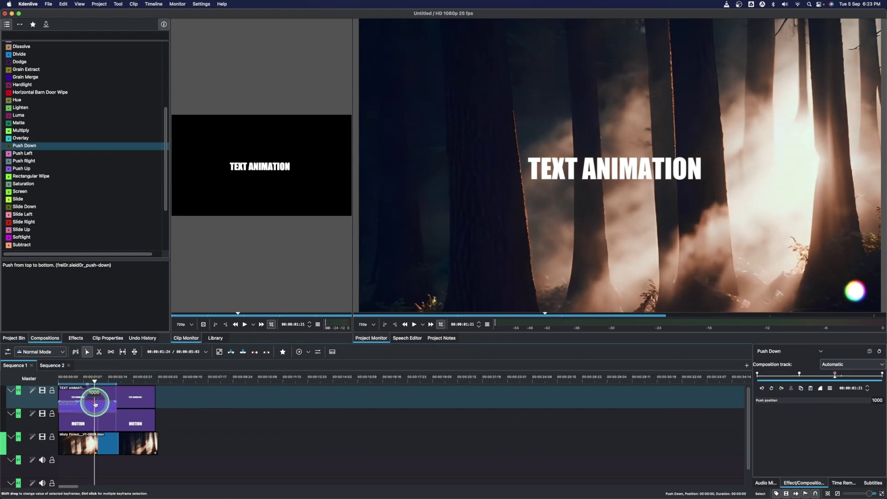
pyautogui.click(94, 405)
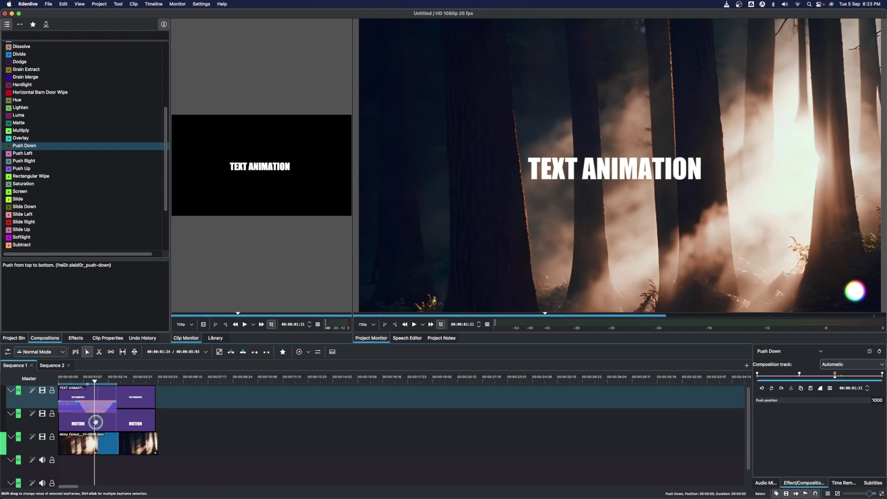
pyautogui.click(95, 404)
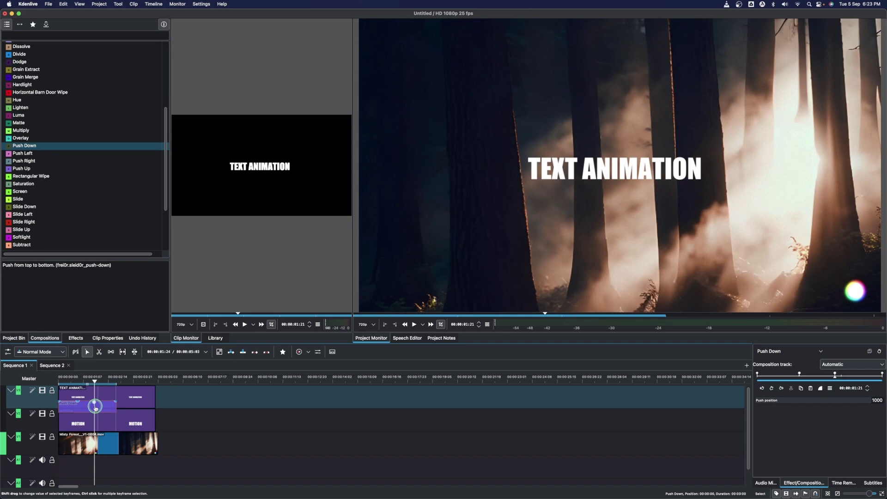
pyautogui.click(95, 416)
pyautogui.click(118, 433)
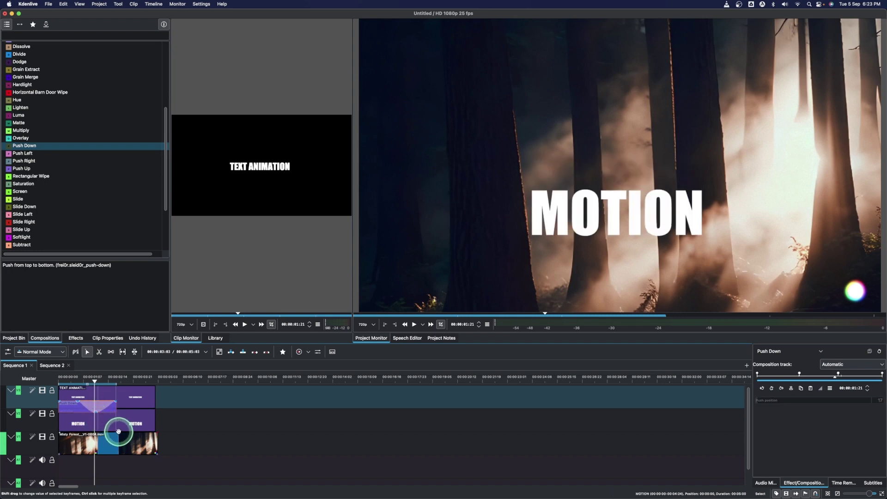
pyautogui.moveTo(116, 404); pyautogui.dragTo(117, 414)
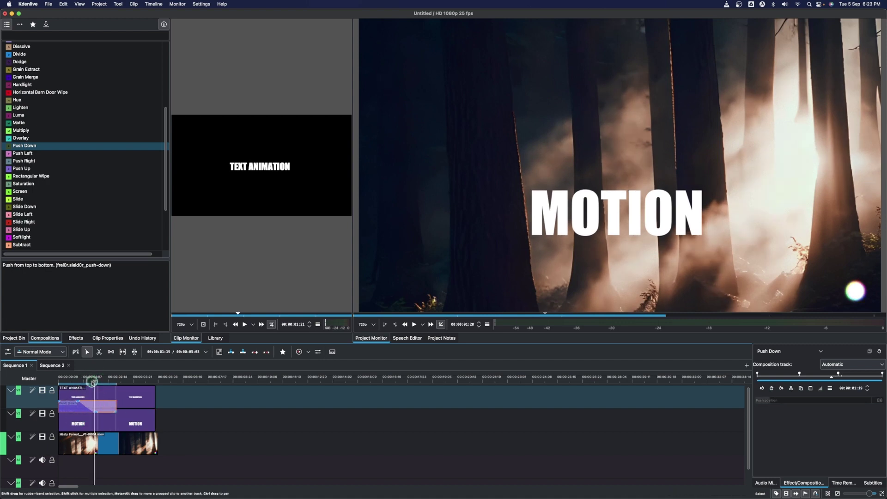
# Play the sequence from the start to check TEXT ANIMATION pushing down into MOTION
pyautogui.click(58, 379)
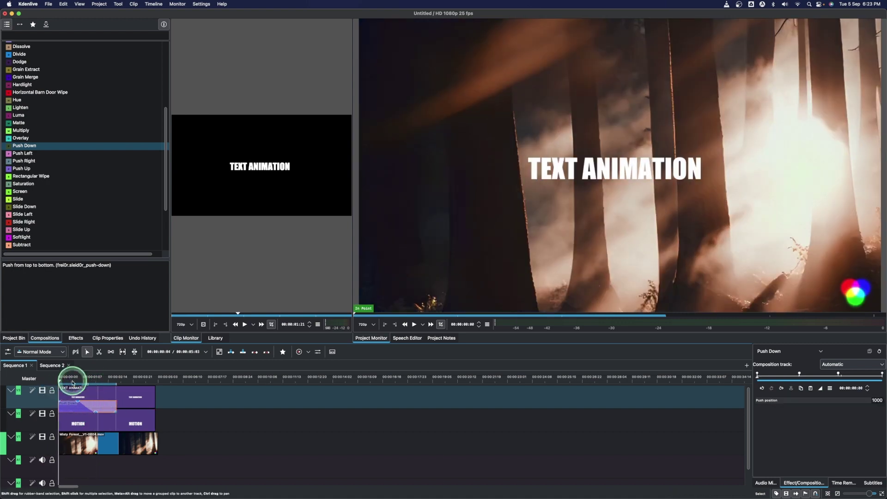
pyautogui.press('space')
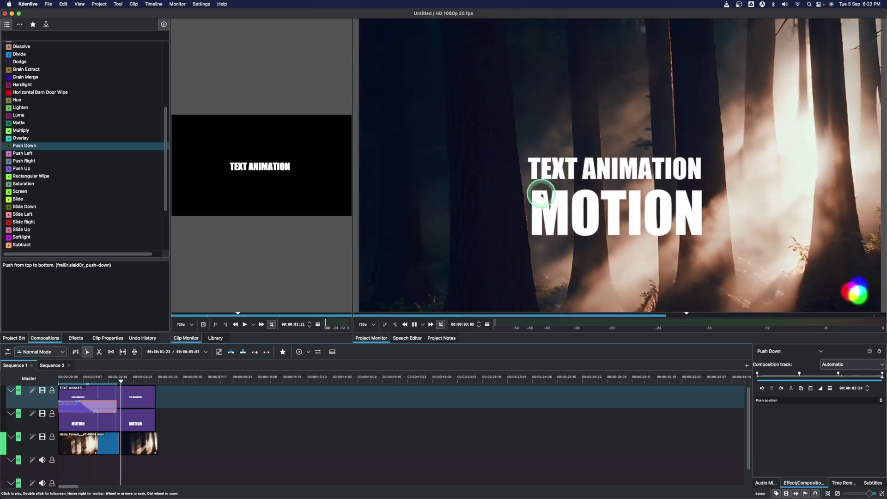
pyautogui.moveTo(112, 380); pyautogui.dragTo(106, 382)
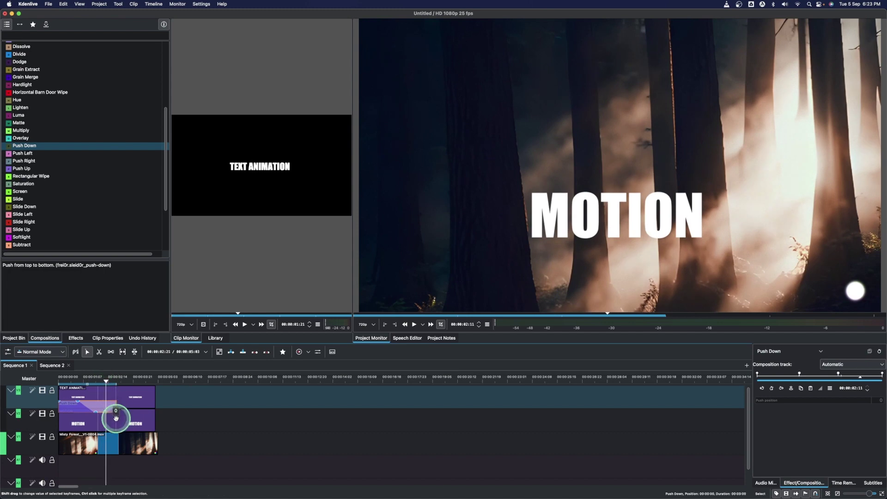
pyautogui.click(103, 379)
pyautogui.click(64, 379)
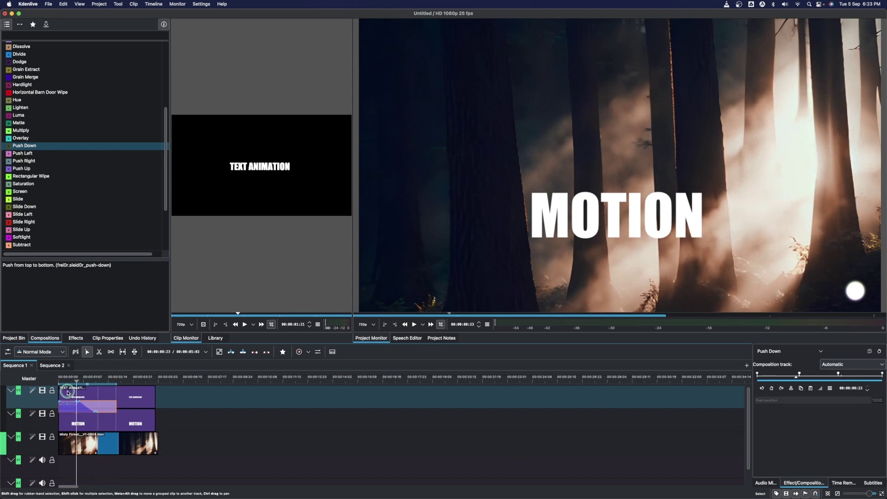
pyautogui.press('space')
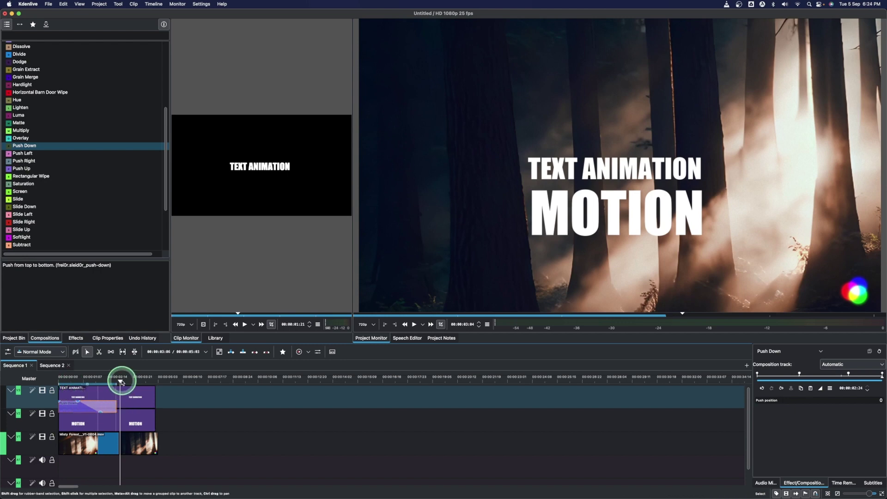
pyautogui.click(105, 377)
pyautogui.press('space')
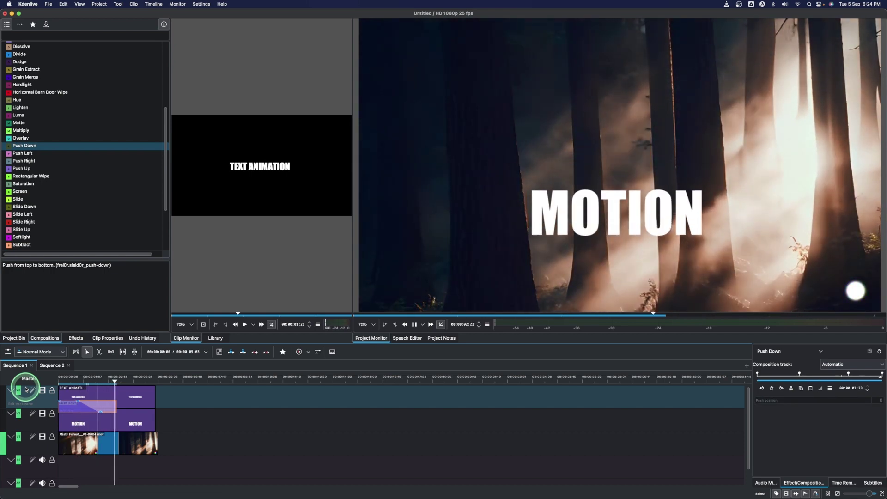
pyautogui.click(106, 377)
pyautogui.moveTo(103, 378)
pyautogui.mouseDown()
pyautogui.moveTo(69, 383)
pyautogui.moveTo(115, 381)
pyautogui.mouseUp()
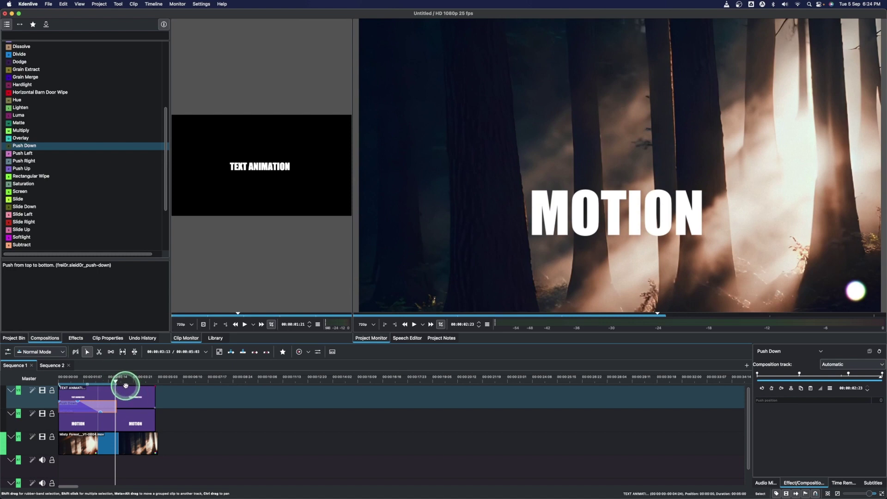
pyautogui.moveTo(110, 378)
pyautogui.mouseDown()
pyautogui.moveTo(118, 380)
pyautogui.moveTo(109, 406)
pyautogui.mouseUp()
pyautogui.click(108, 398)
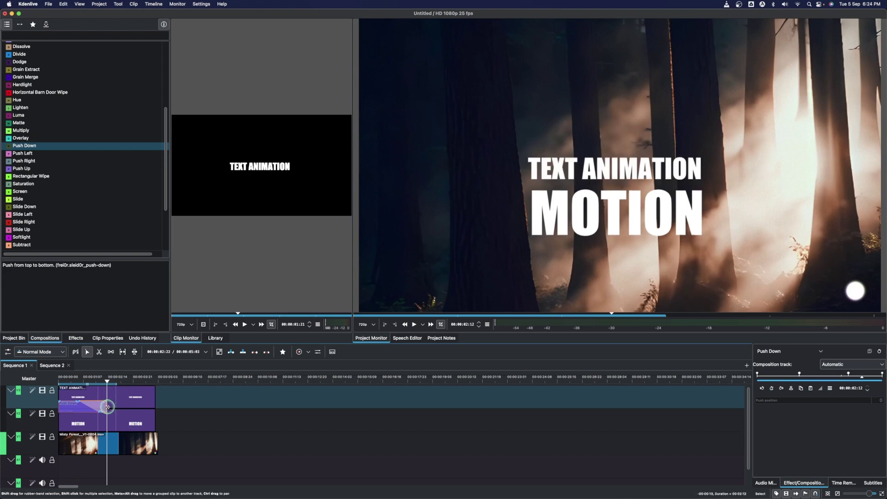
# Place a Push Left composition on the title track and raise its push position toward 1000
pyautogui.click(27, 153)
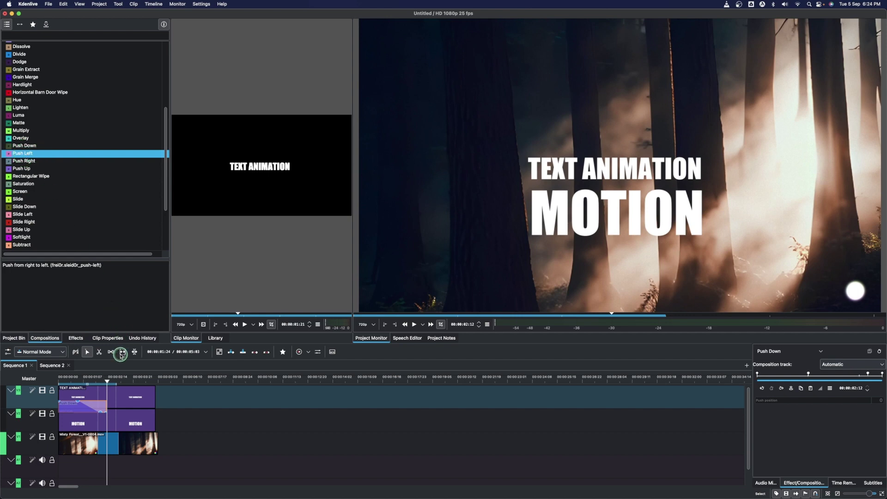
pyautogui.moveTo(108, 397); pyautogui.dragTo(112, 401)
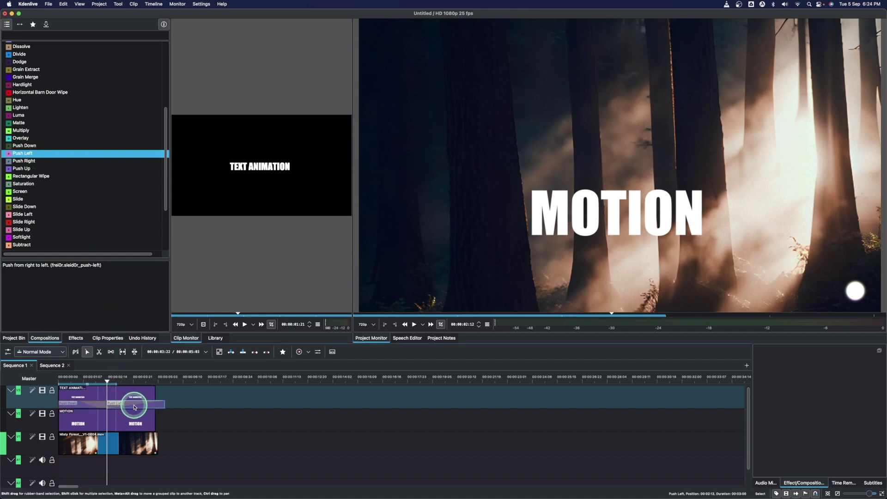
pyautogui.click(135, 407)
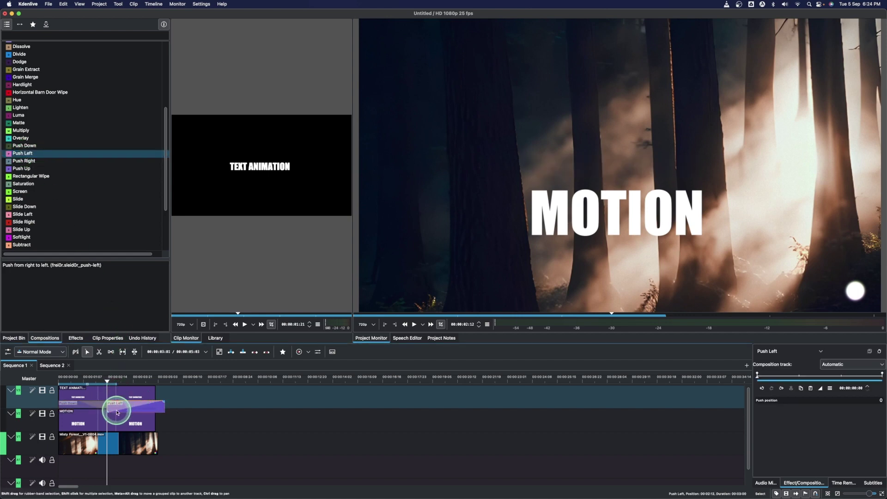
pyautogui.moveTo(116, 412)
pyautogui.moveTo(108, 413); pyautogui.dragTo(119, 380)
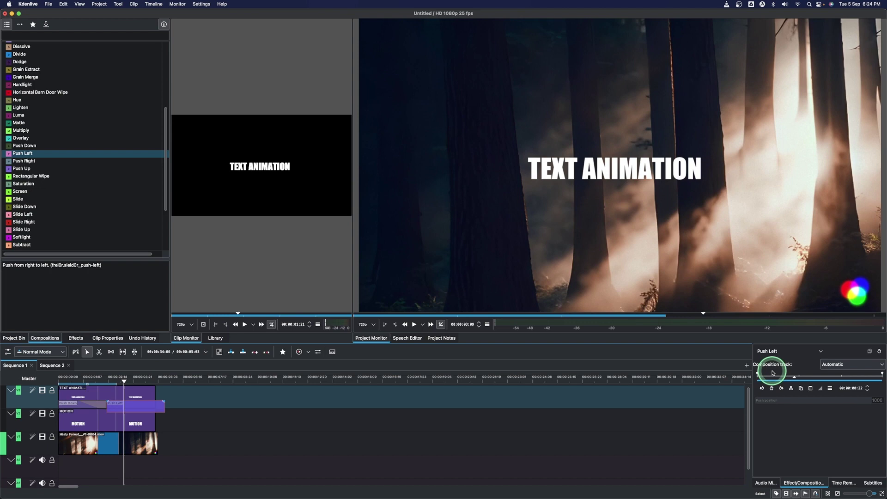
# Add two keyframes to the Push Left composition at successive frames
pyautogui.click(761, 388)
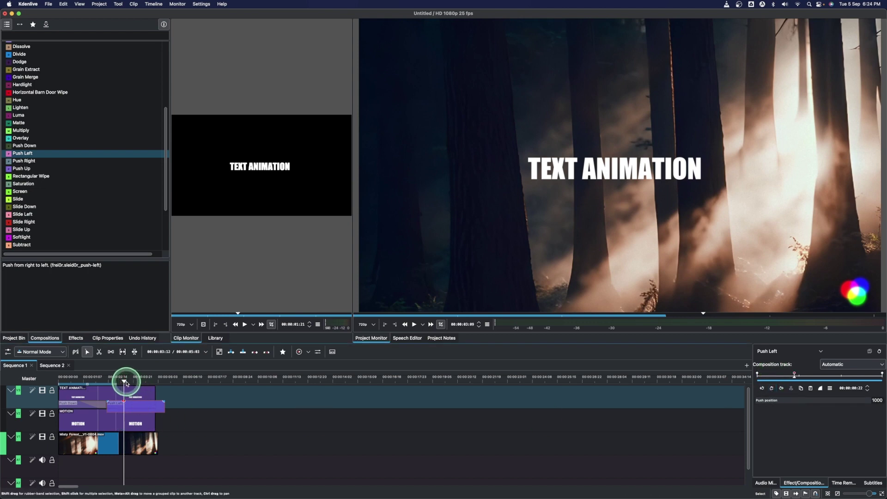
pyautogui.moveTo(123, 380); pyautogui.dragTo(135, 381)
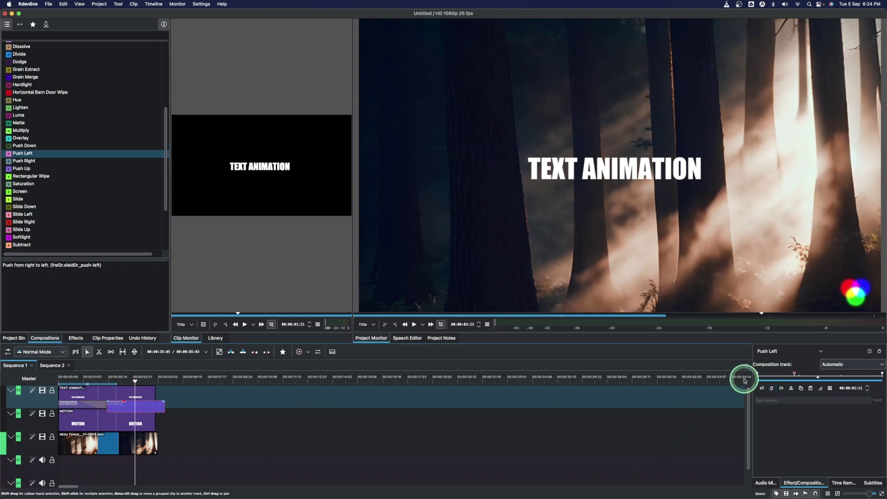
pyautogui.click(772, 388)
pyautogui.click(135, 401)
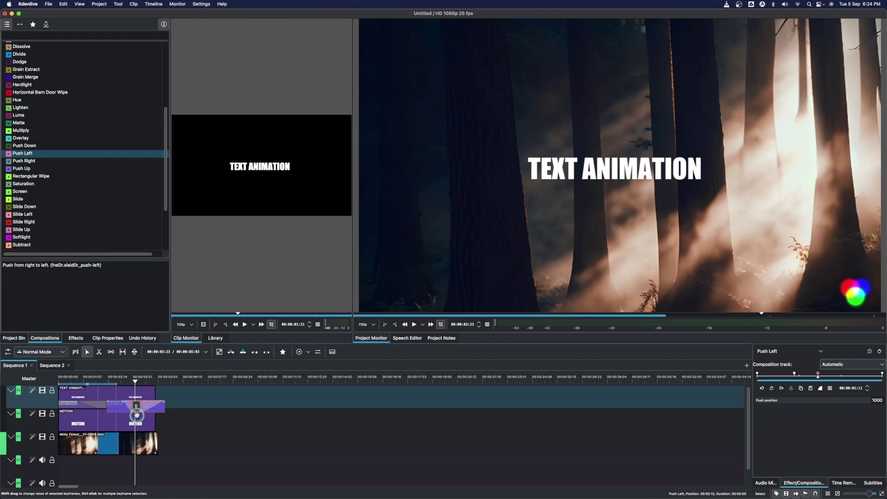
# Play back to preview TEXT ANIMATION pushed off left as MOTION slides in
pyautogui.click(136, 416)
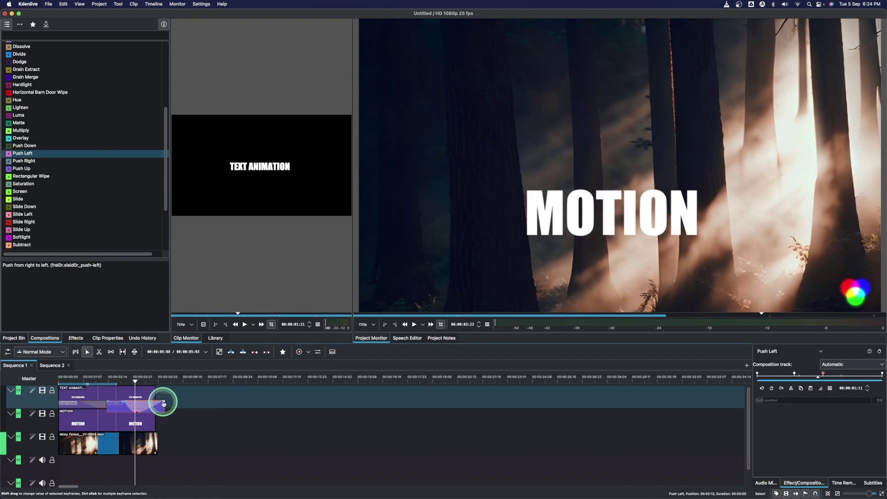
pyautogui.click(125, 388)
pyautogui.moveTo(125, 378); pyautogui.dragTo(106, 378)
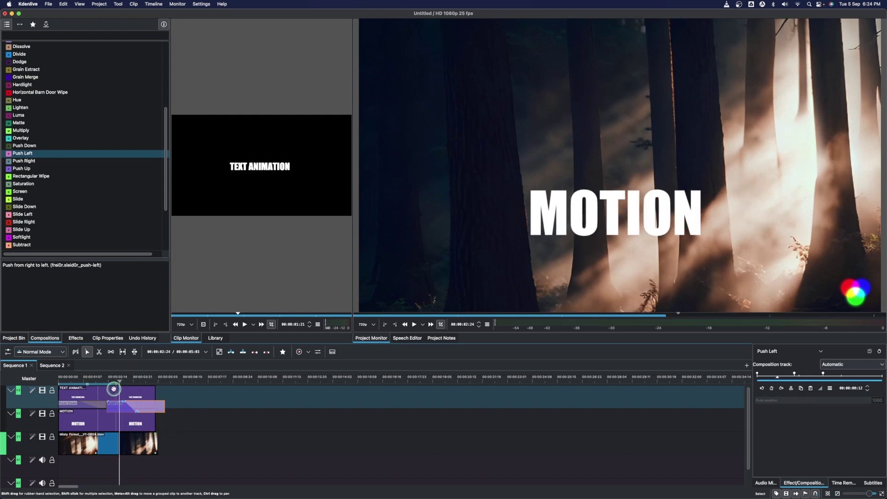
pyautogui.press('space')
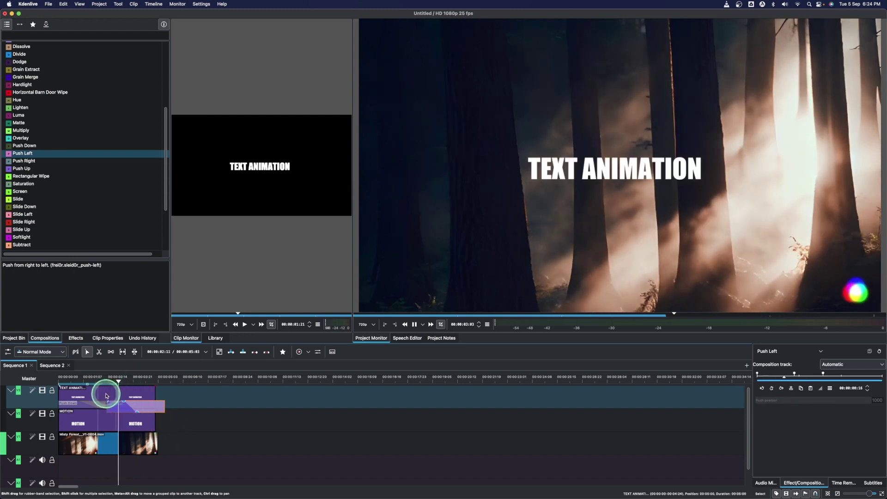
pyautogui.moveTo(108, 378); pyautogui.dragTo(85, 378)
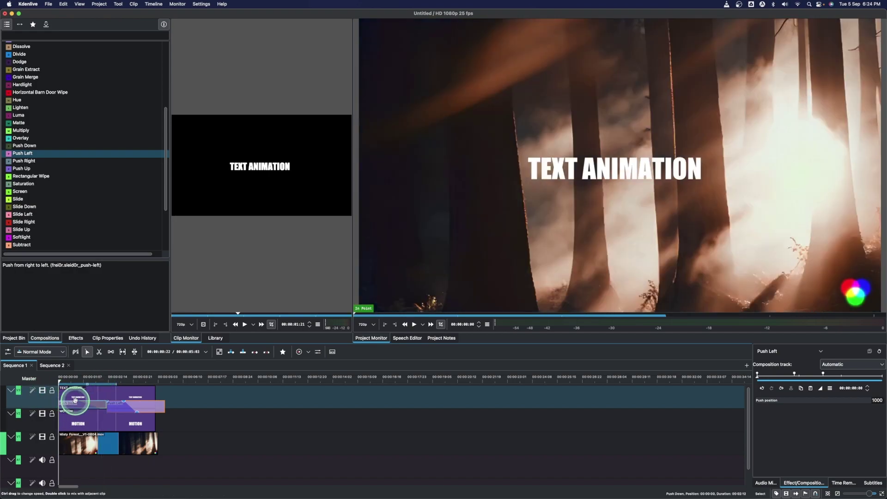
pyautogui.press('space')
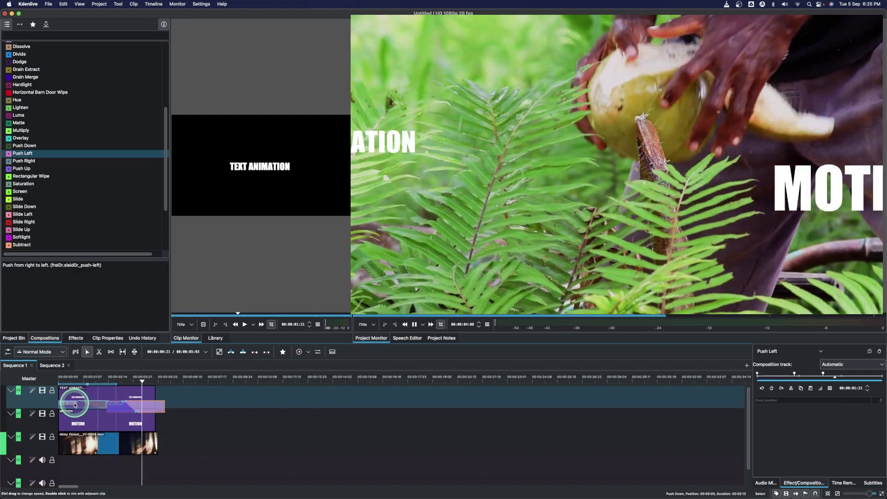
pyautogui.click(29, 154)
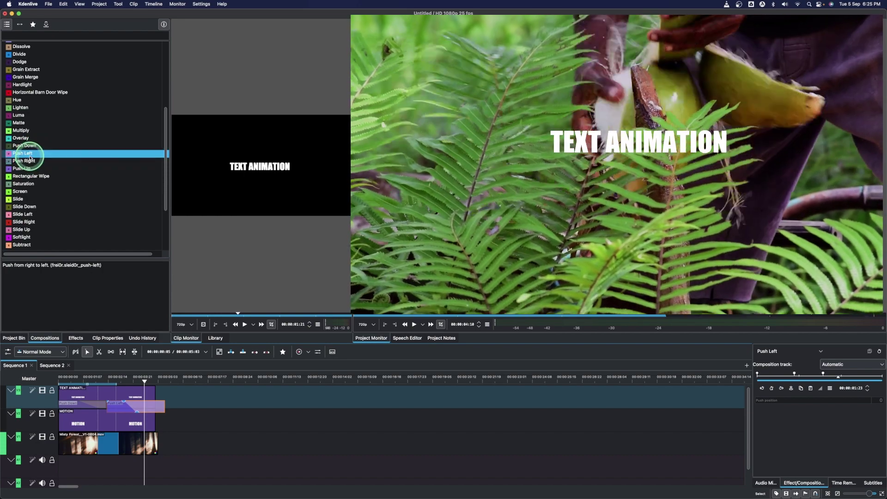
pyautogui.click(30, 161)
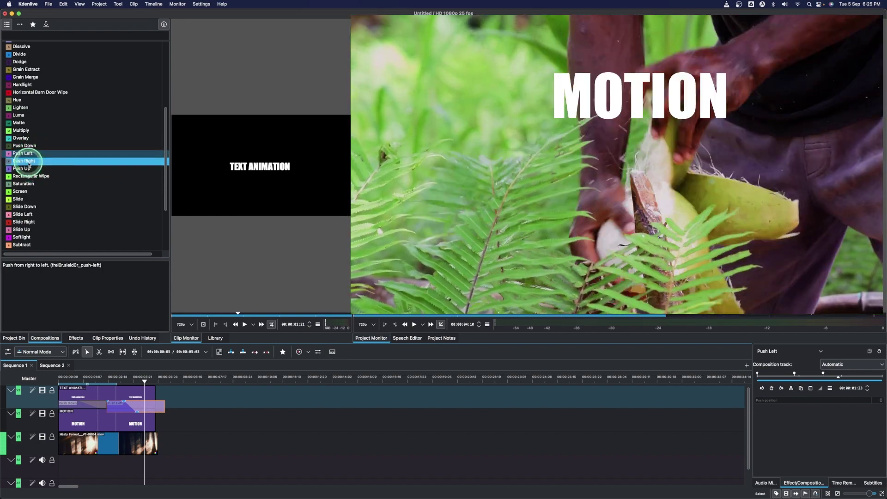
pyautogui.click(26, 168)
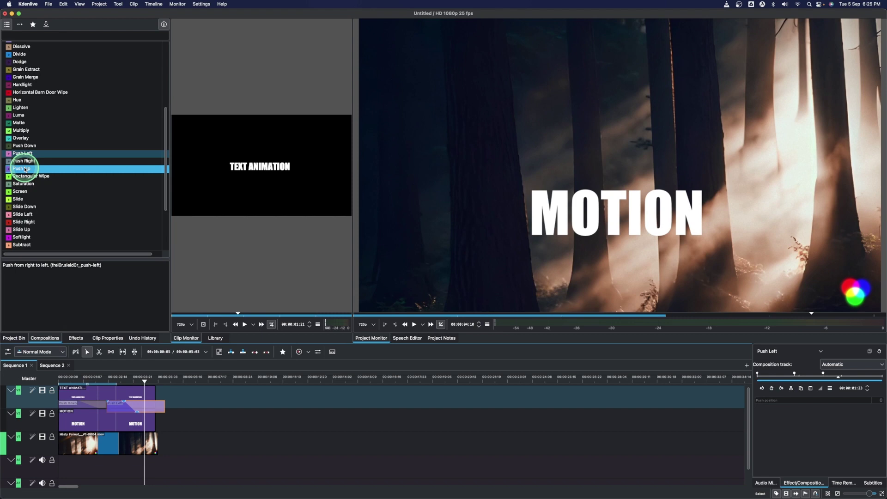